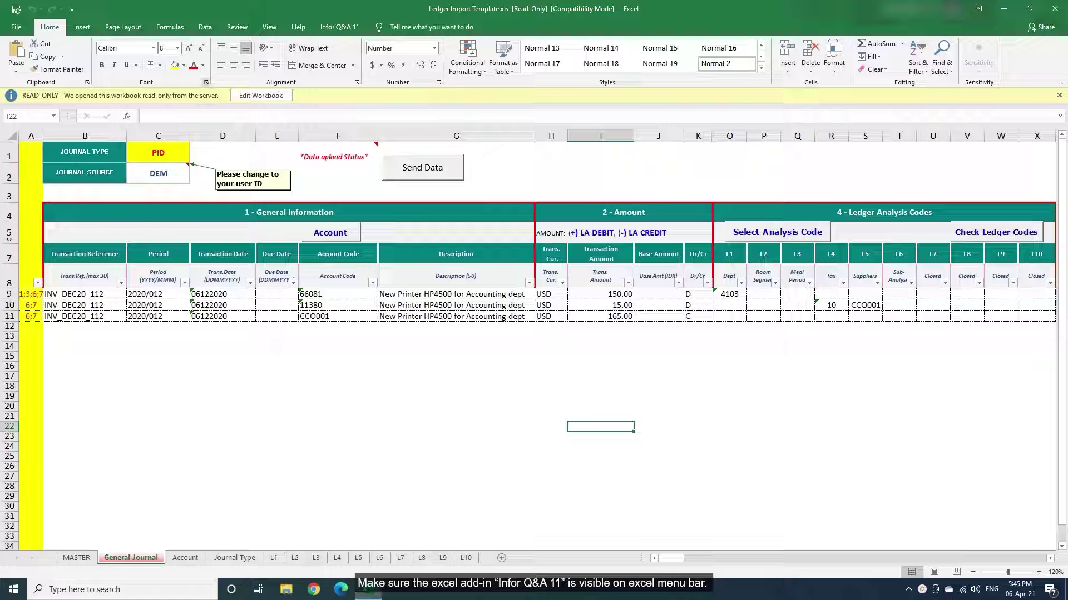
Step: Enable editing of the ledger import workbook and log on to Infor Query & Analysis
{"action": "left_click", "coordinate": [261, 95]}
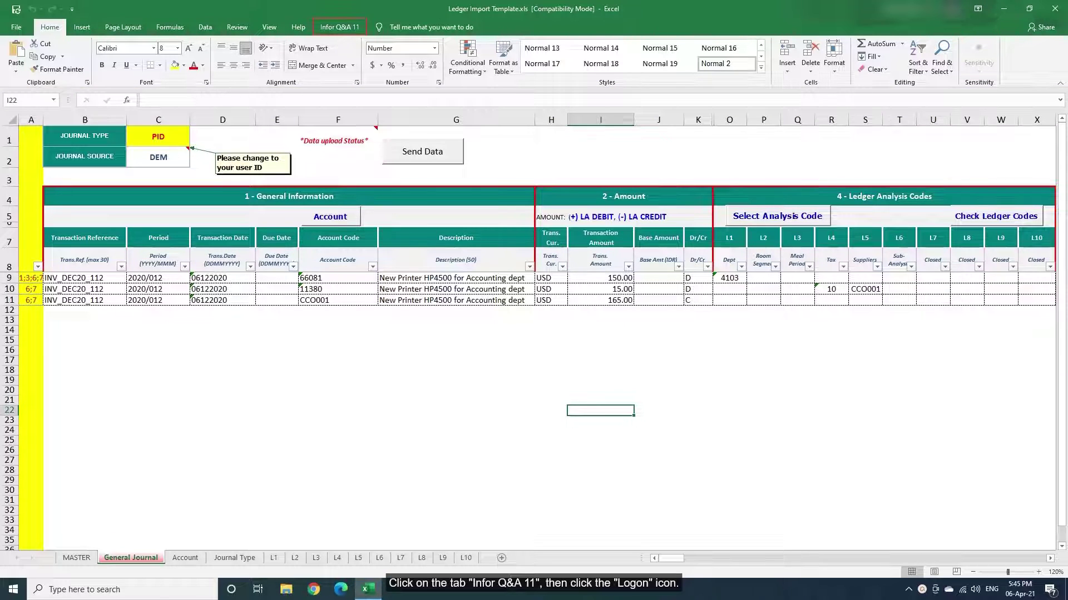
{"action": "left_click", "coordinate": [339, 26]}
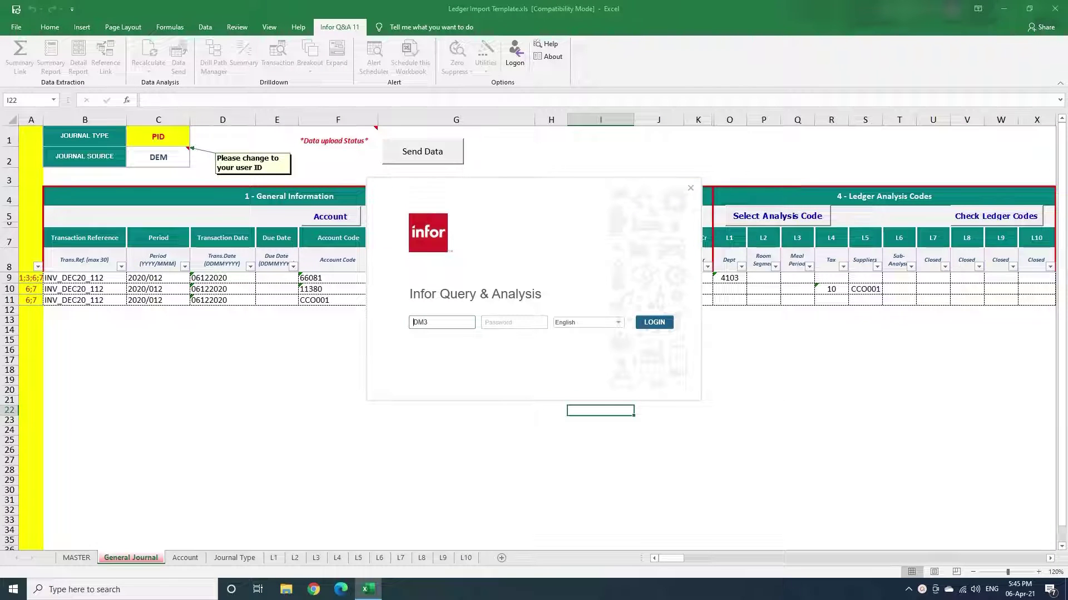
{"action": "left_click", "coordinate": [653, 322]}
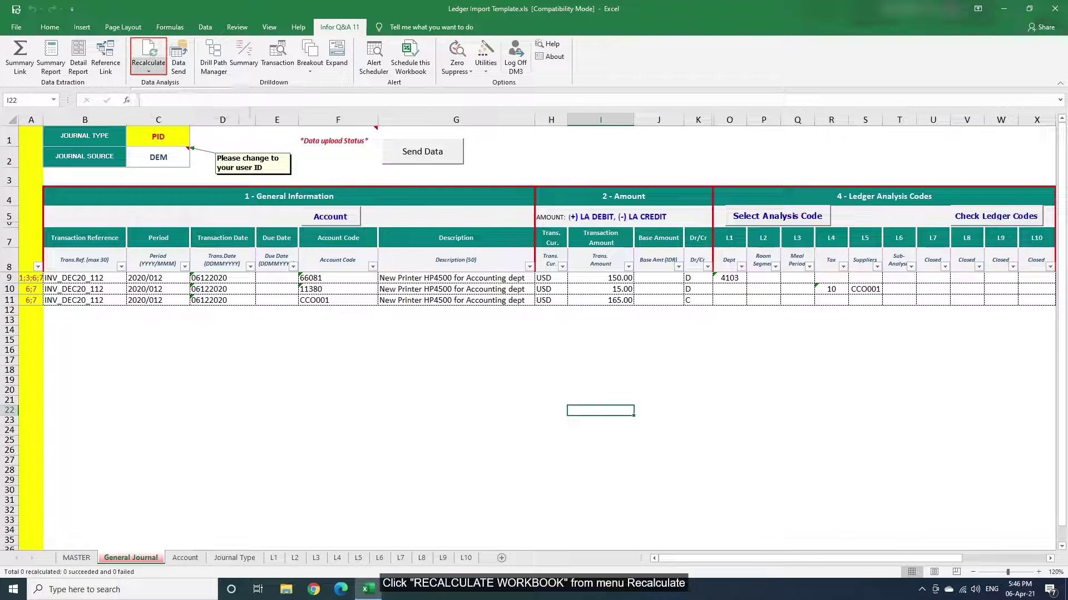
Step: Recalculate all Infor Q&A queries throughout the entire workbook
{"action": "left_click", "coordinate": [147, 67]}
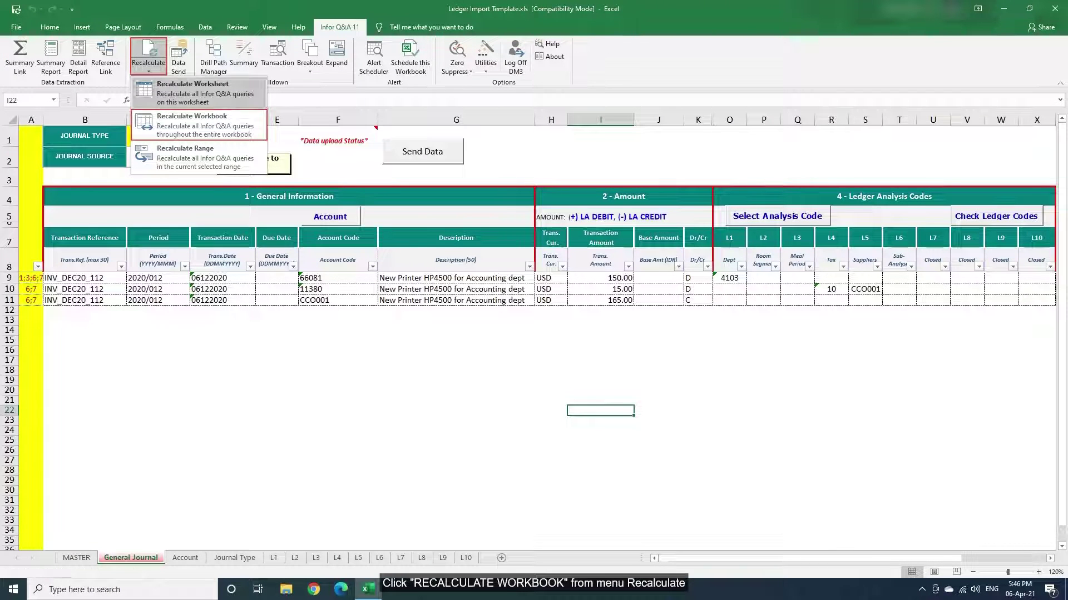
{"action": "left_click", "coordinate": [191, 122]}
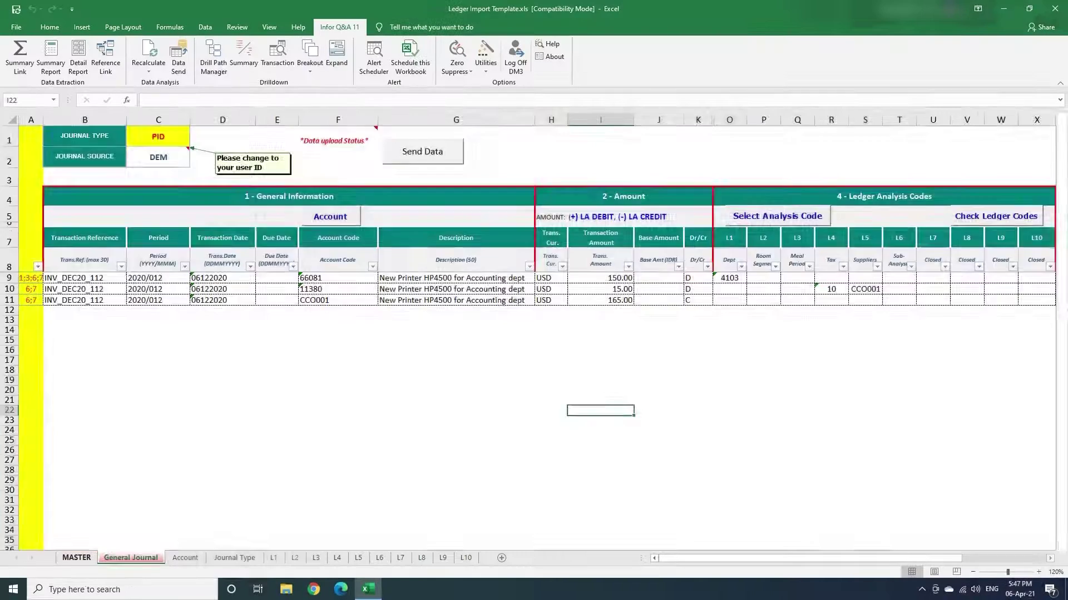
Step: In the MASTER sheet's filter settings, set Database / Business Unit to PK1 and Allow balancing transaction to 1
{"action": "left_click", "coordinate": [77, 557]}
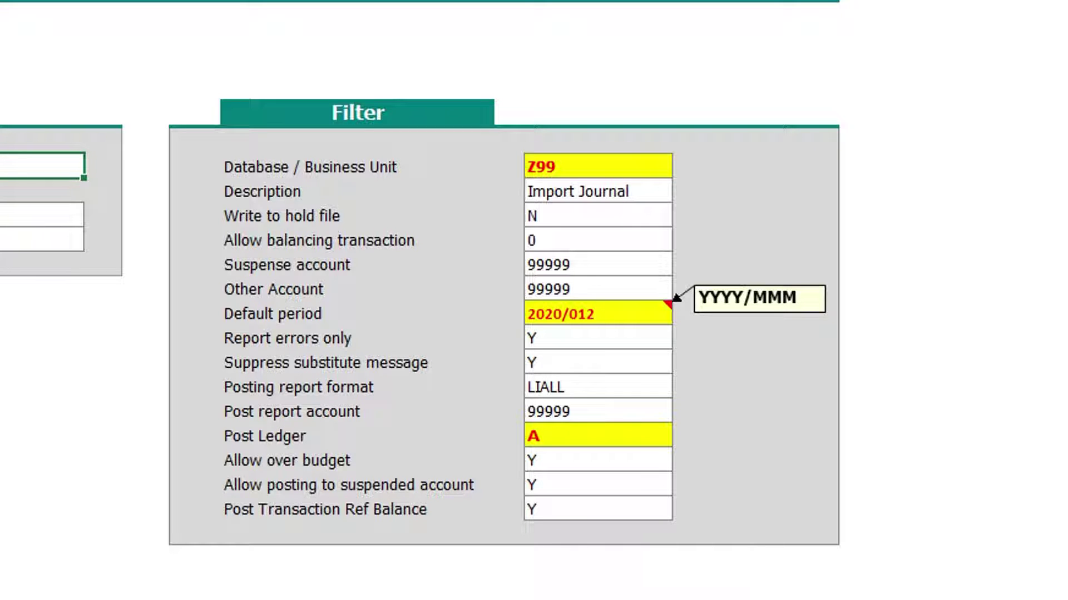
{"action": "left_click", "coordinate": [597, 166]}
{"action": "type", "text": "PK1"}
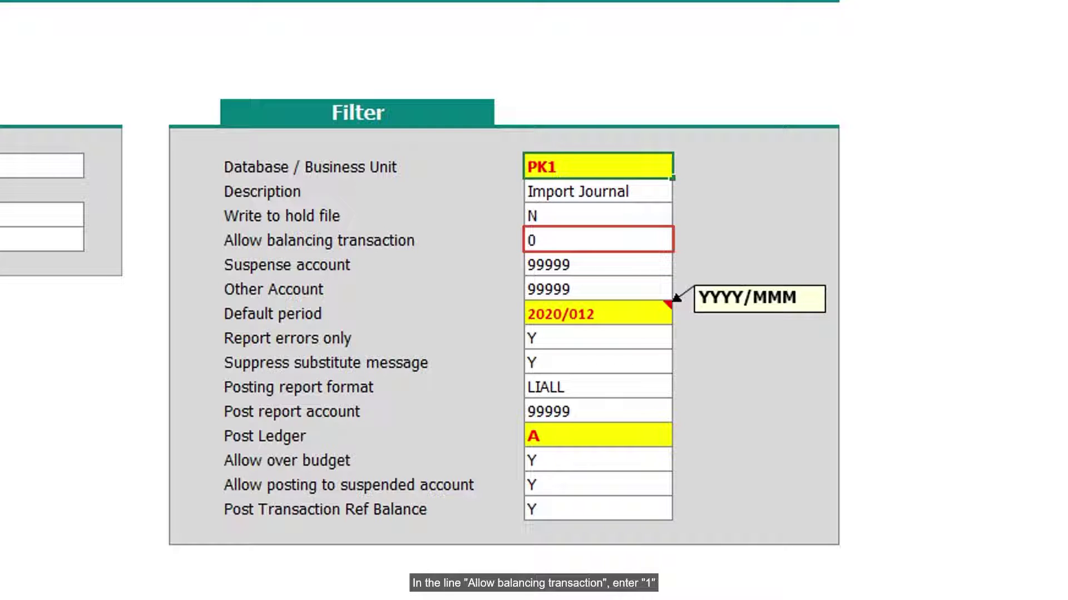
{"action": "left_click", "coordinate": [597, 241]}
{"action": "type", "text": "1"}
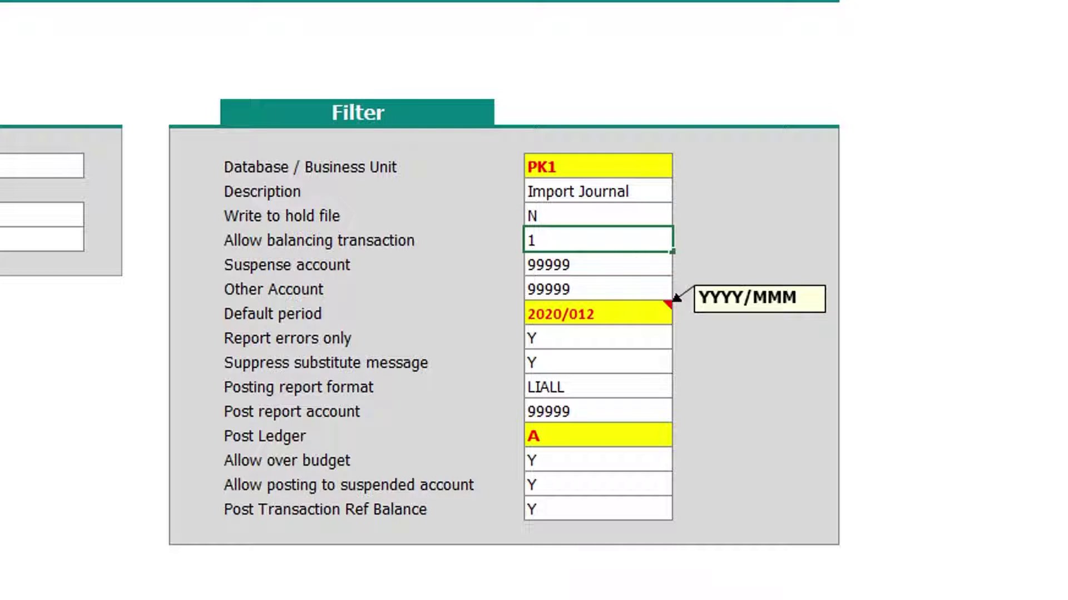
{"action": "key", "text": "Return"}
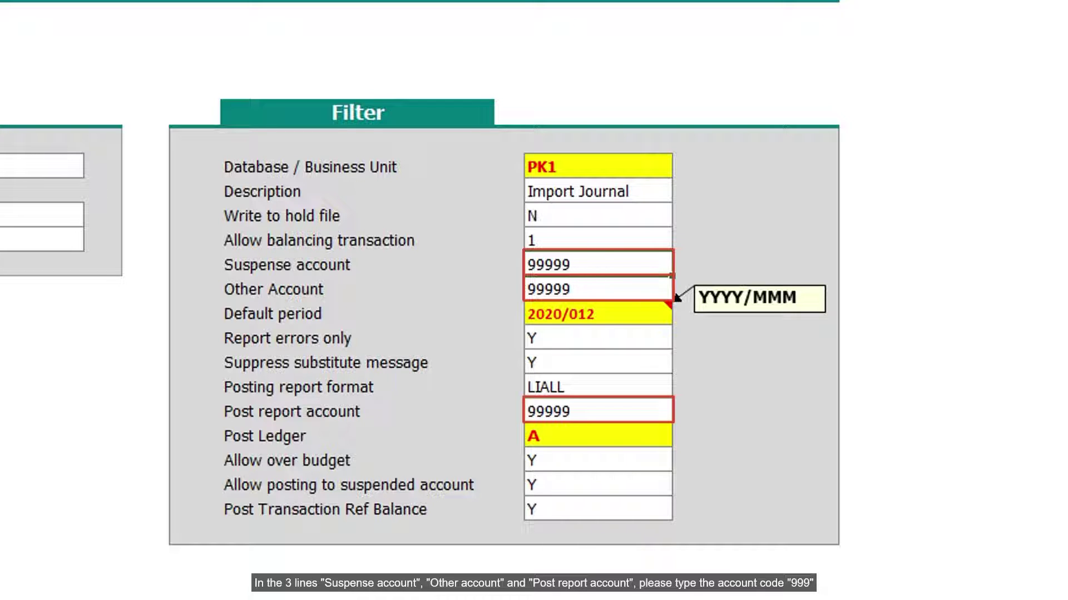
Step: Set the Suspense account, Other Account and Post report account filter values to 999, and select the Default period cell
{"action": "left_click", "coordinate": [598, 289], "text": "ctrl"}
{"action": "left_click", "coordinate": [597, 412], "text": "ctrl"}
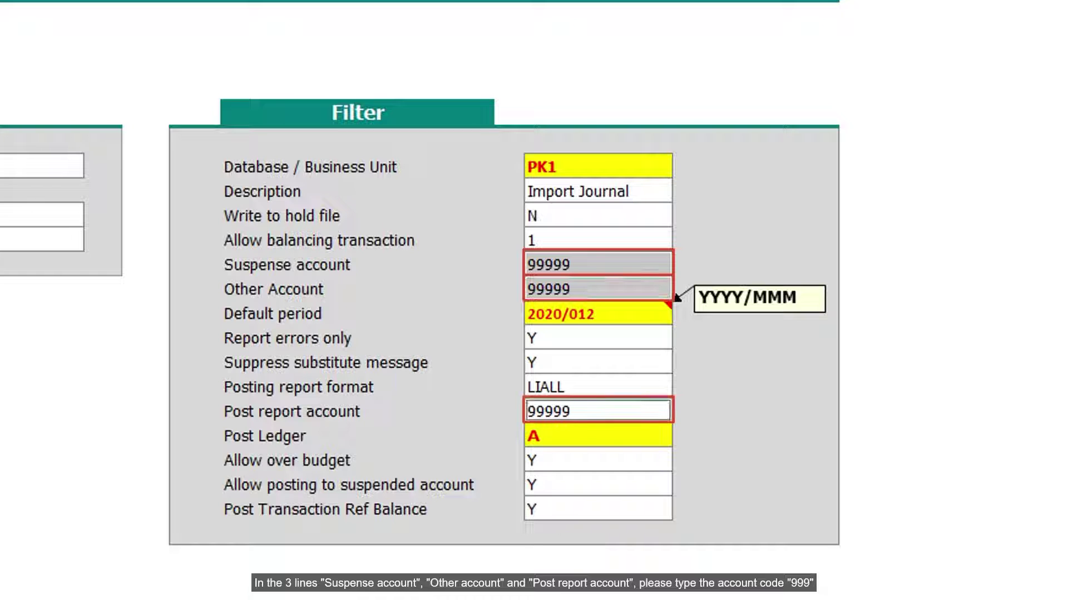
{"action": "type", "text": "999"}
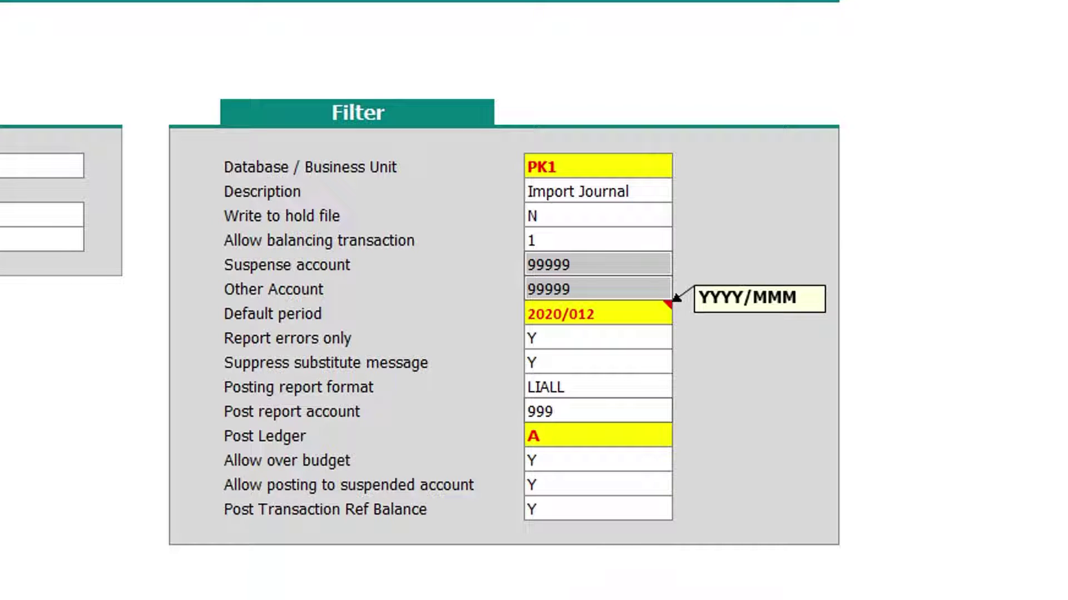
{"action": "key", "text": "Return"}
{"action": "type", "text": "999"}
{"action": "key", "text": "Return"}
{"action": "type", "text": "999"}
{"action": "key", "text": "Return"}
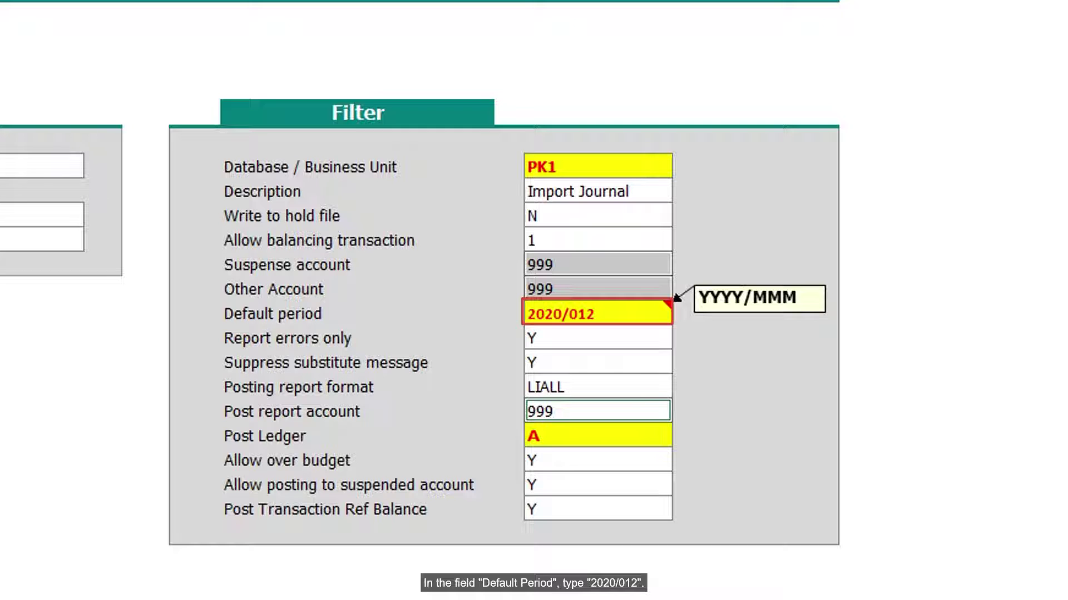
{"action": "left_click", "coordinate": [597, 313]}
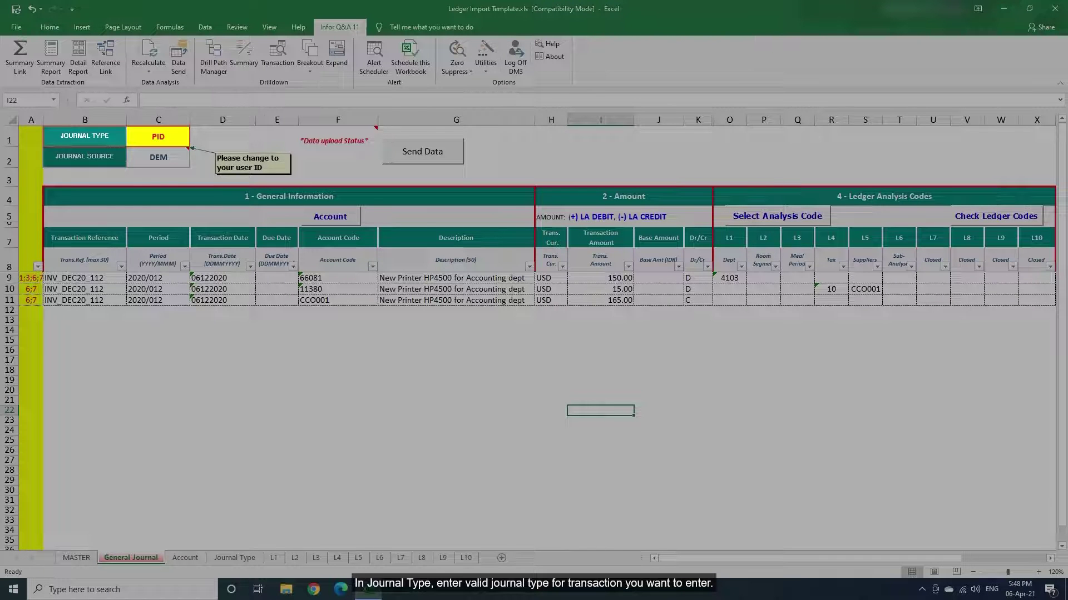
Step: On the General Journal sheet, set the journal type to FGJ
{"action": "left_click", "coordinate": [158, 136]}
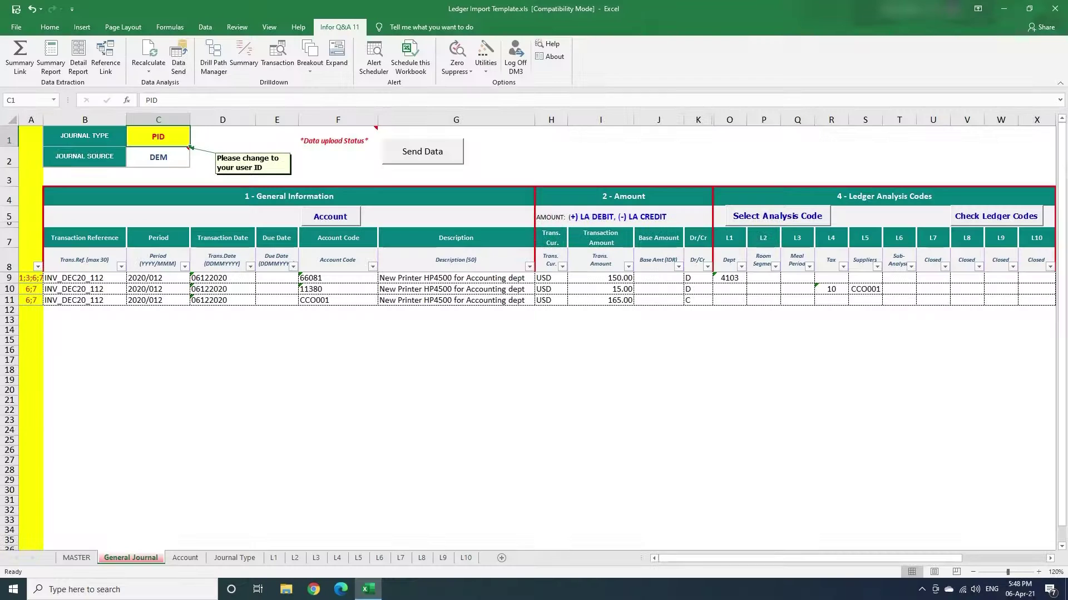
{"action": "type", "text": "FGJ"}
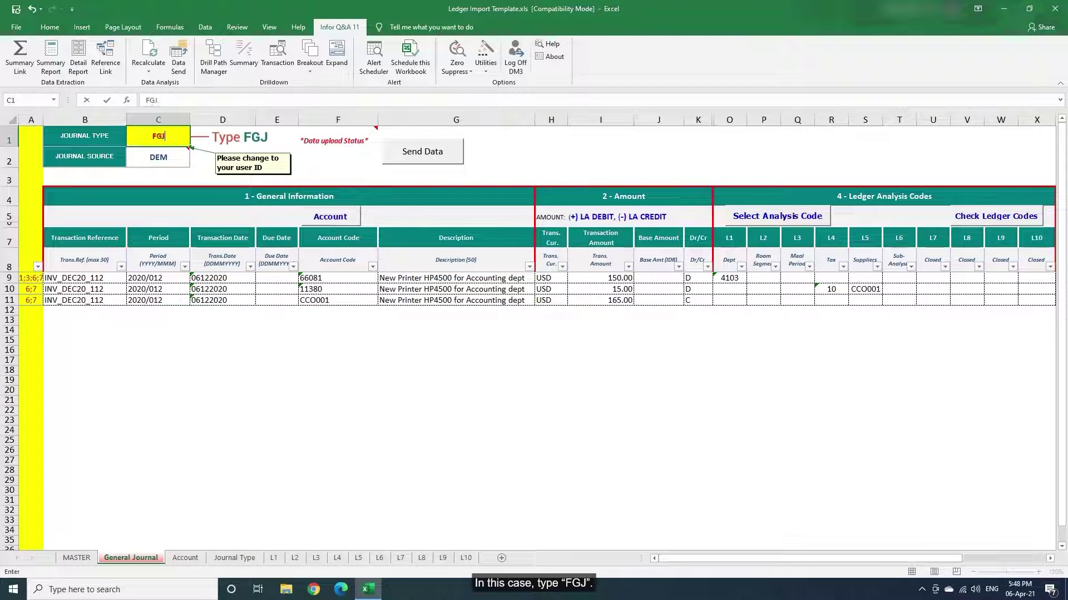
{"action": "left_click", "coordinate": [277, 431]}
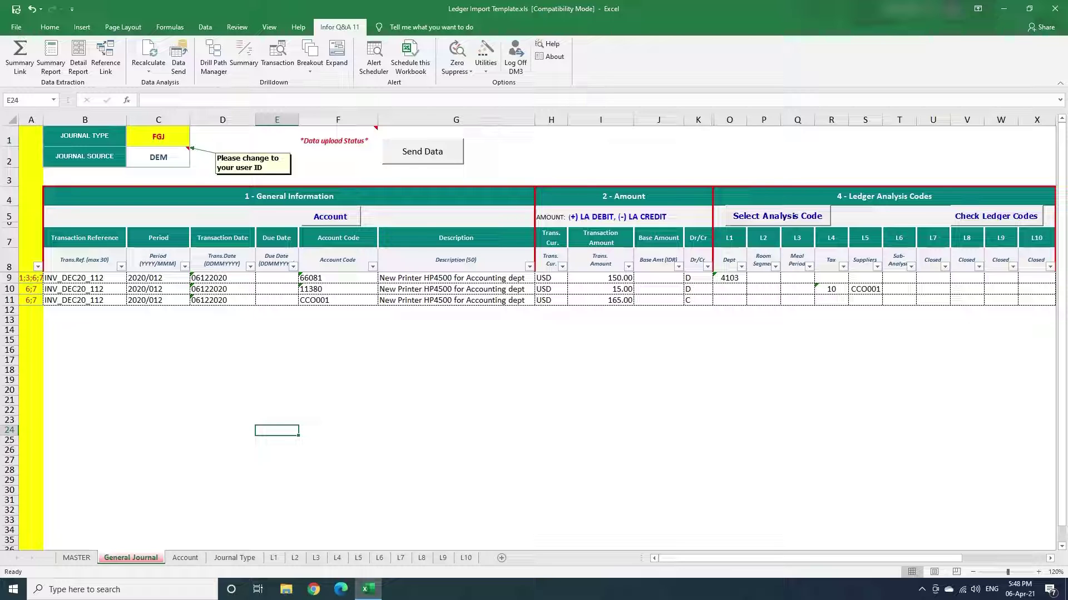
Step: Clear the contents of the three existing journal lines in rows 9 to 11, from Transaction Reference through L10
{"action": "left_click_drag", "start_coordinate": [72, 277], "coordinate": [1037, 300]}
{"action": "key", "text": "Delete"}
{"action": "left_click", "coordinate": [763, 360]}
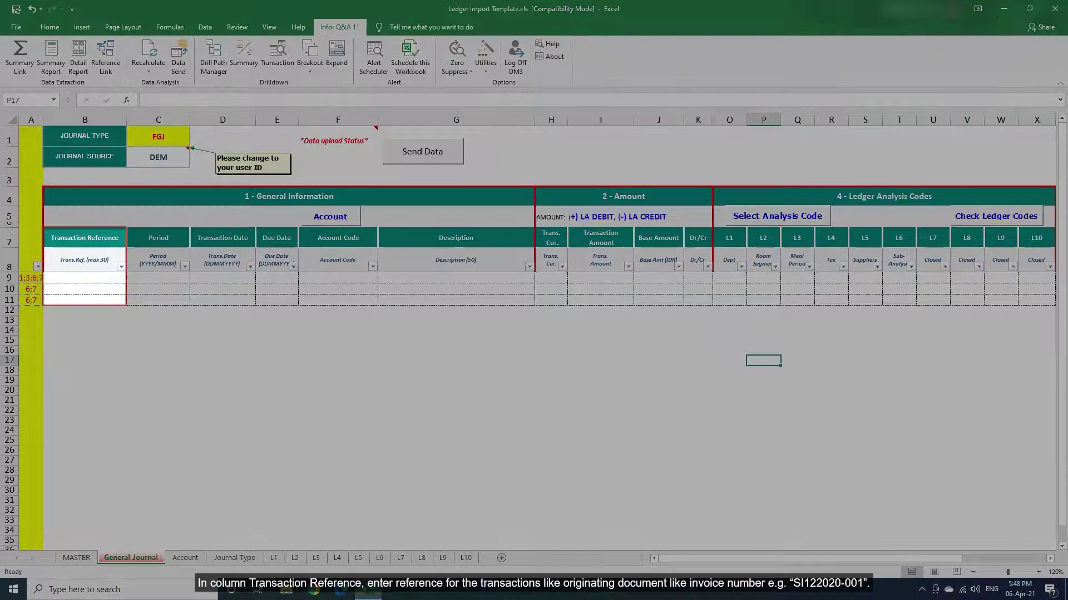
Step: Enter the transaction reference SI122020-001 on all three journal lines in rows 9 to 11
{"action": "left_click", "coordinate": [85, 277]}
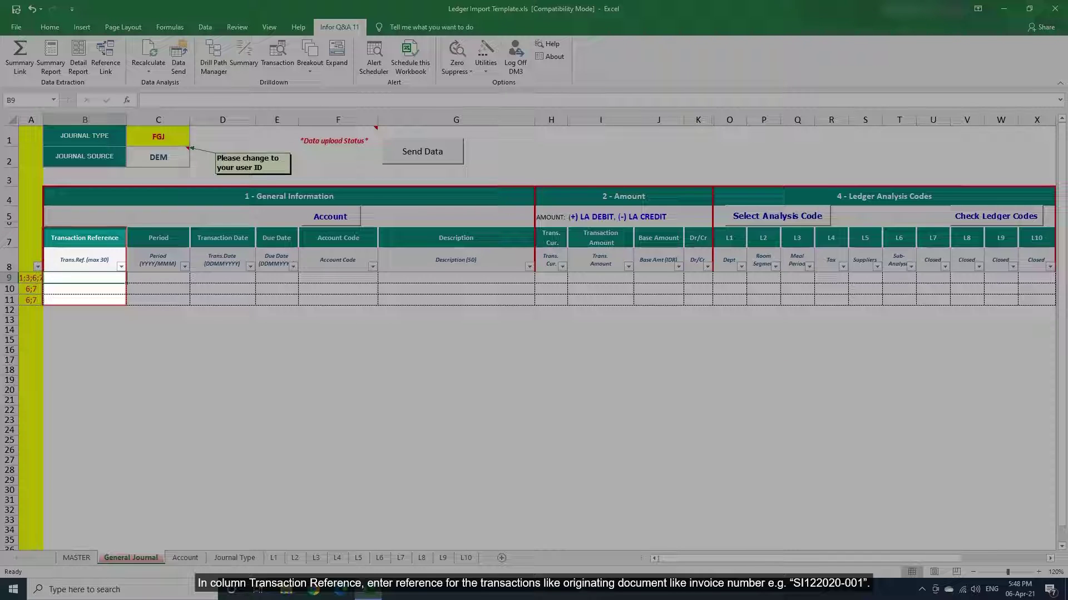
{"action": "type", "text": "SI122020-001"}
{"action": "key", "text": "Return"}
{"action": "key", "text": "Up"}
{"action": "key", "text": "ctrl+c"}
{"action": "key", "text": "Down"}
{"action": "key", "text": "ctrl+v"}
{"action": "key", "text": "Down"}
{"action": "key", "text": "ctrl+v"}
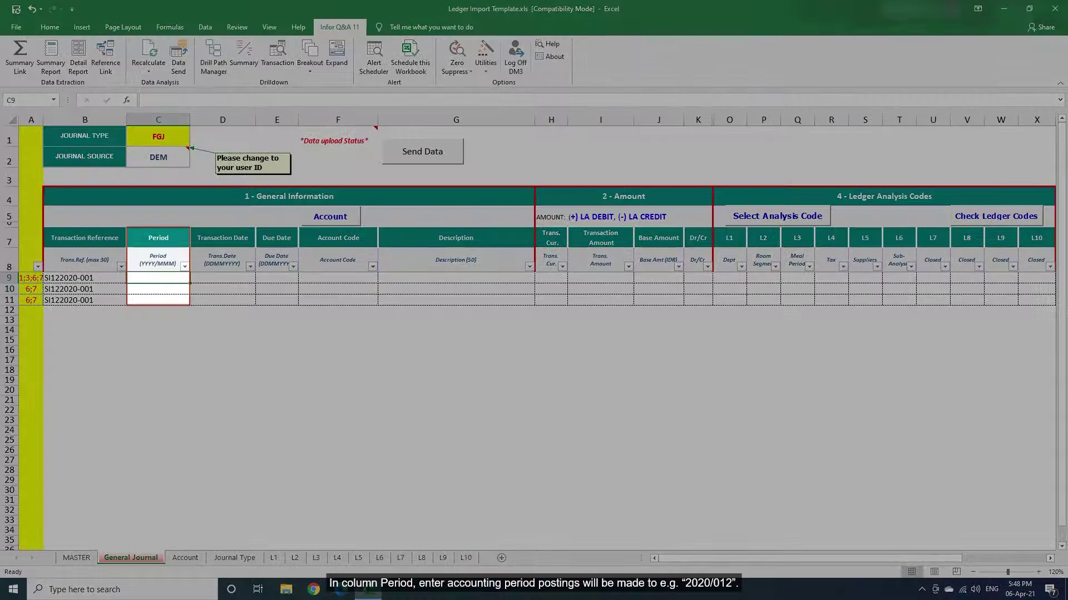
Step: Enter the accounting period 2020/012 on all three journal lines
{"action": "type", "text": "2020"}
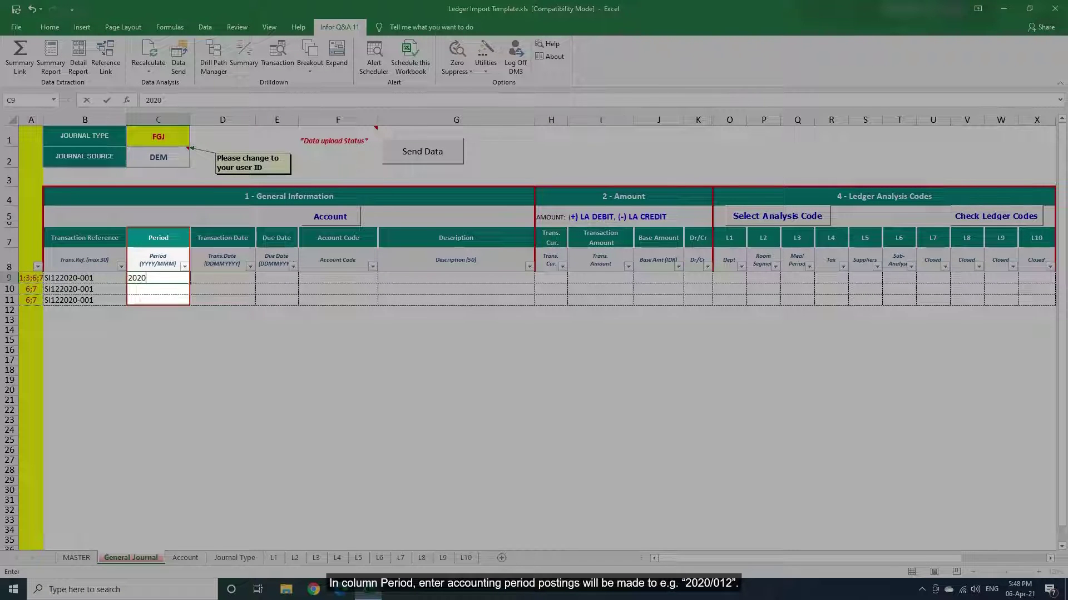
{"action": "type", "text": "/012"}
{"action": "key", "text": "Return"}
{"action": "type", "text": "2"}
{"action": "key", "text": "Escape"}
{"action": "key", "text": "Up"}
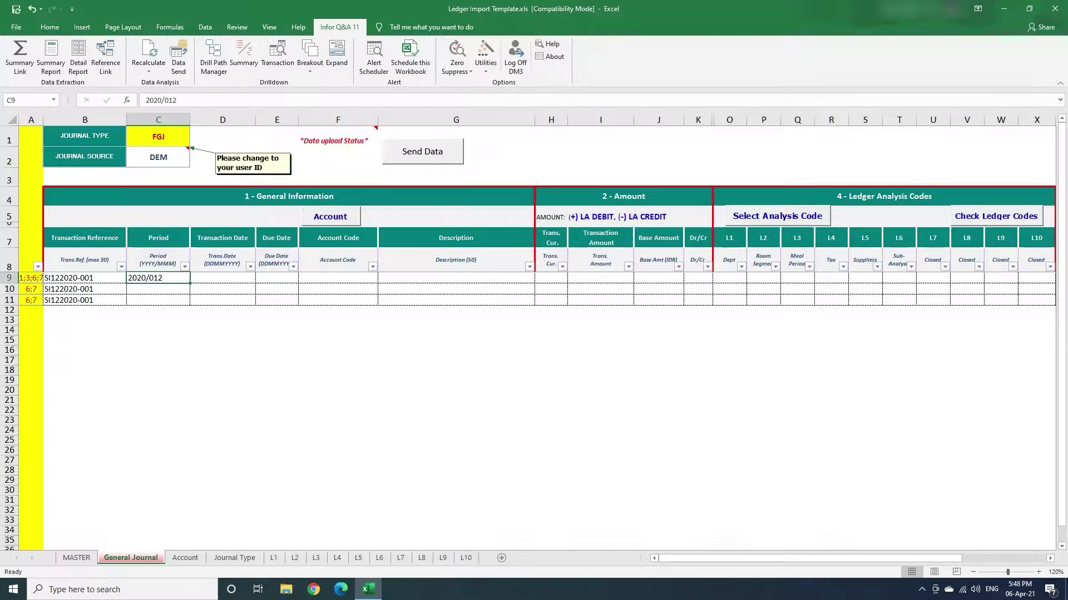
{"action": "key", "text": "ctrl+c"}
{"action": "key", "text": "Down"}
{"action": "key", "text": "ctrl+v"}
{"action": "key", "text": "Down"}
{"action": "key", "text": "ctrl+v"}
{"action": "key", "text": "Escape"}
Step: Enter the transaction date 06122020 on all three journal lines
{"action": "key", "text": "Right"}
{"action": "key", "text": "Up"}
{"action": "key", "text": "Up"}
{"action": "type", "text": "06122020"}
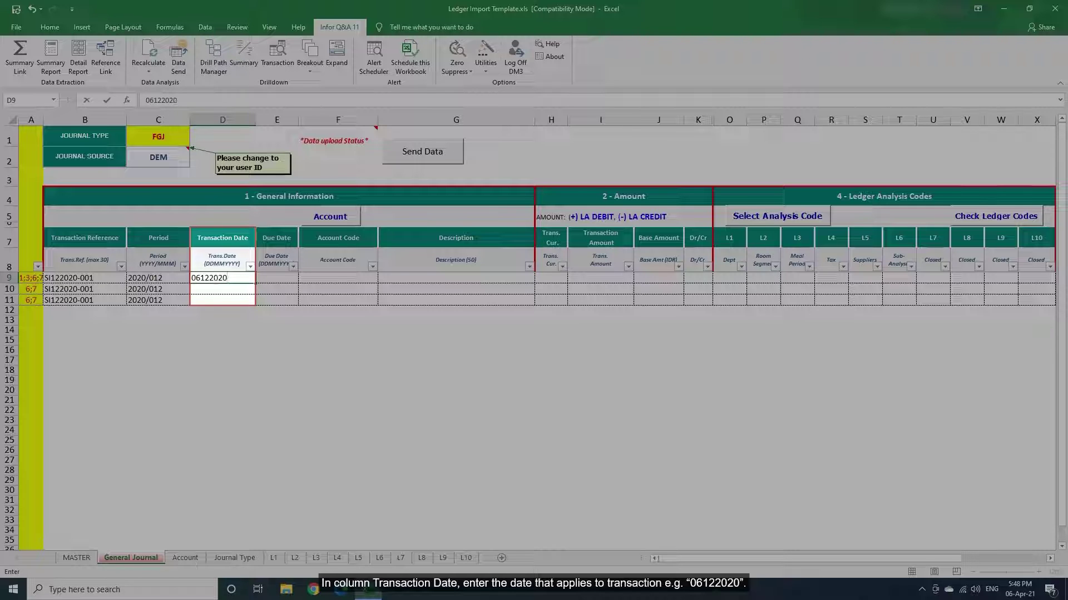
{"action": "key", "text": "Return"}
{"action": "key", "text": "Up"}
{"action": "key", "text": "ctrl+c"}
{"action": "key", "text": "Down"}
{"action": "key", "text": "ctrl+v"}
{"action": "key", "text": "Down"}
{"action": "key", "text": "ctrl+v"}
{"action": "key", "text": "Right"}
{"action": "key", "text": "Up"}
{"action": "key", "text": "Up"}
{"action": "key", "text": "Escape"}
Step: Enter the account codes 64001, 94100 and 11000 on rows 9, 10 and 11 of the journal
{"action": "left_click", "coordinate": [338, 277]}
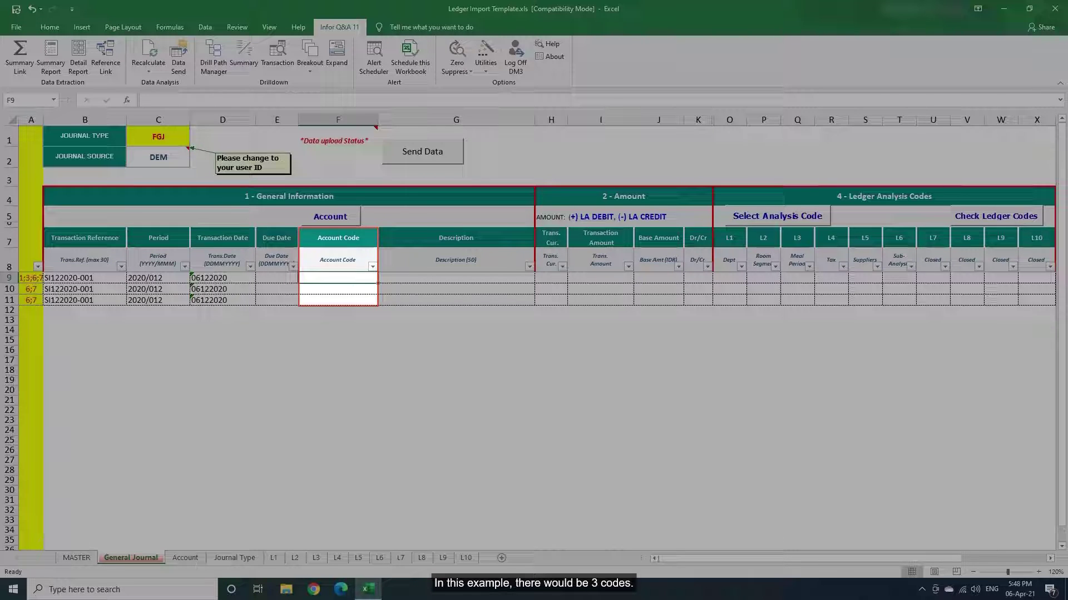
{"action": "type", "text": "64001"}
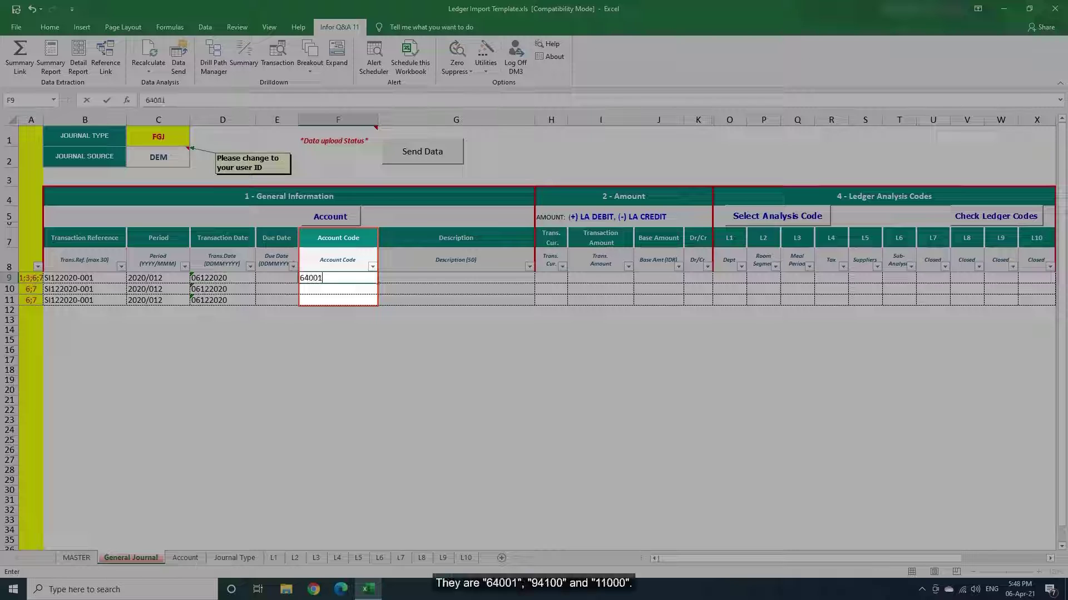
{"action": "key", "text": "Return"}
{"action": "type", "text": "94100"}
{"action": "key", "text": "Return"}
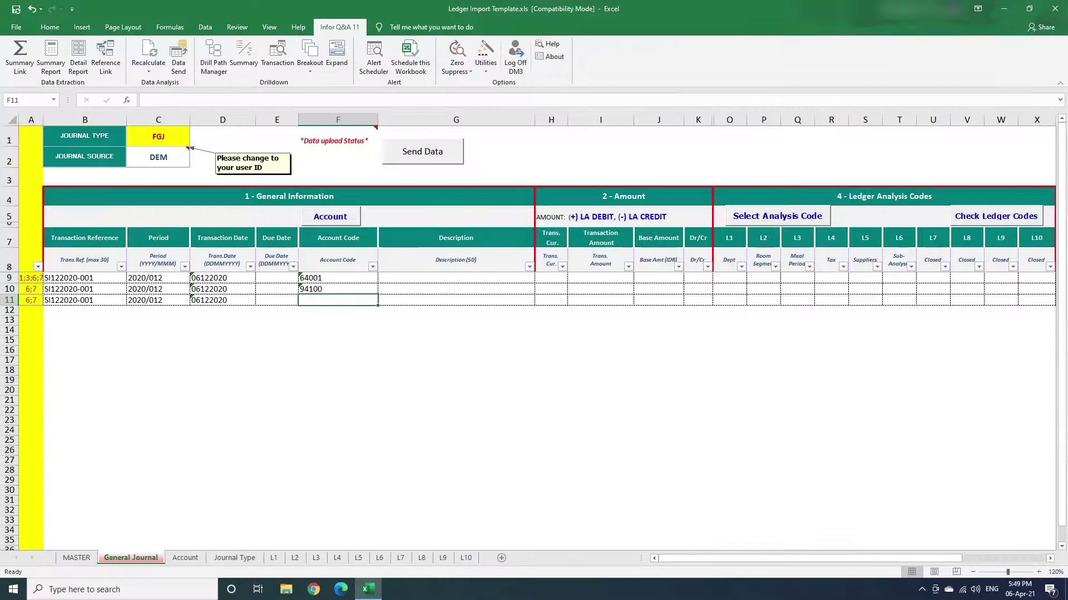
{"action": "type", "text": "11000"}
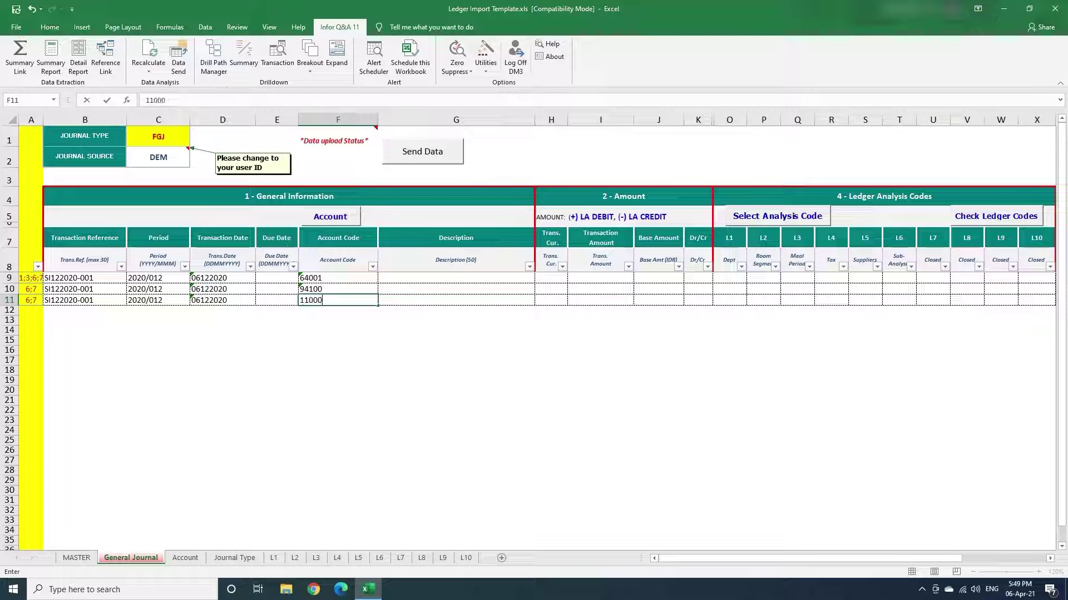
Step: Enter the description "Product Sales Computer" on all three journal lines
{"action": "left_click", "coordinate": [456, 278]}
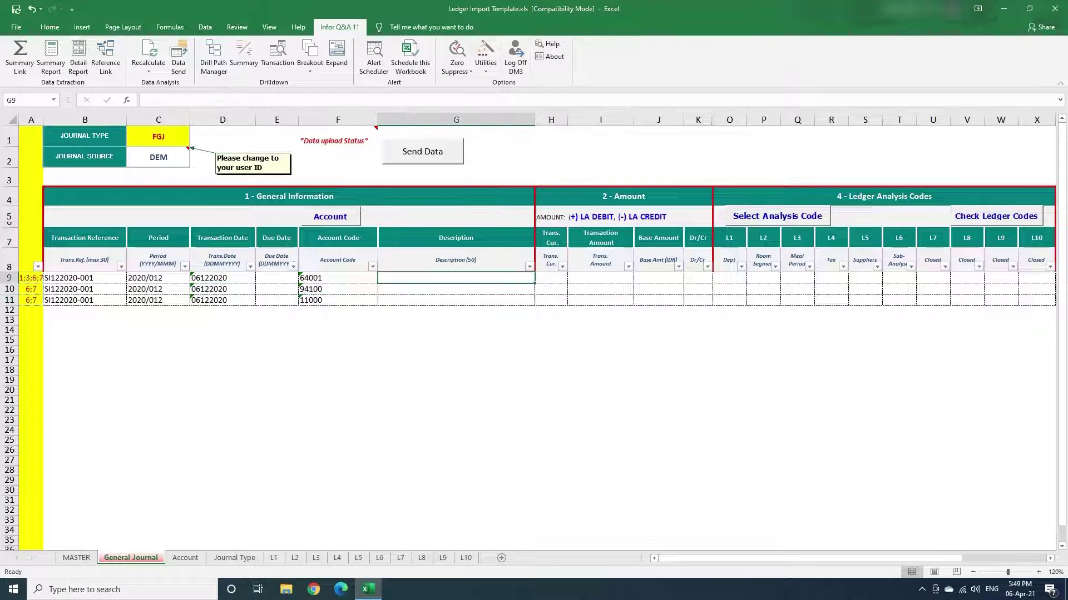
{"action": "type", "text": "Pro"}
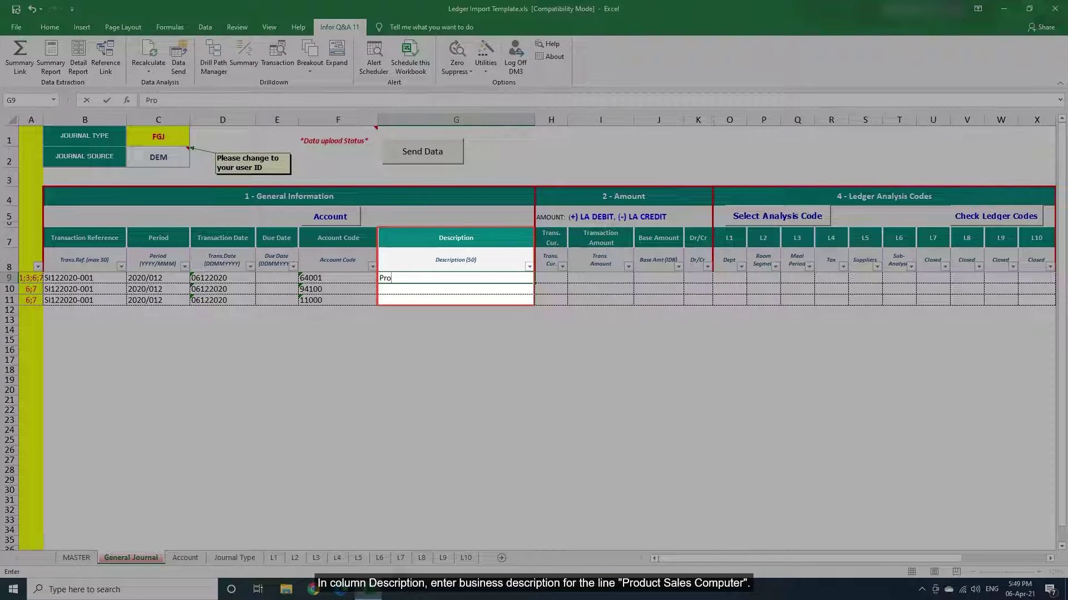
{"action": "type", "text": "duct Sales"}
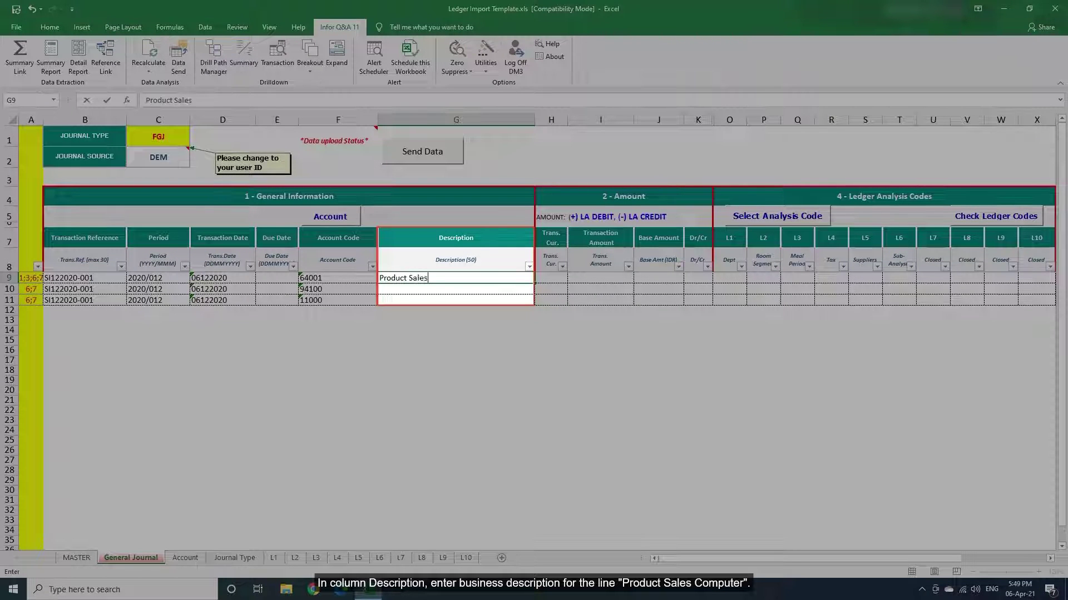
{"action": "type", "text": " Computer"}
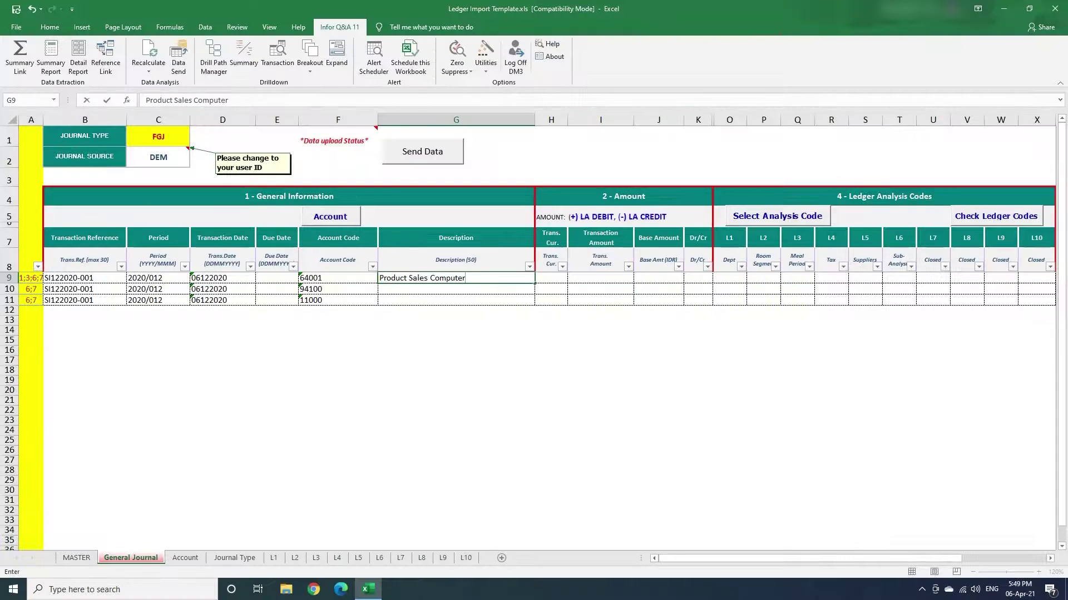
{"action": "key", "text": "Return"}
{"action": "key", "text": "ctrl+c"}
{"action": "key", "text": "Down"}
{"action": "key", "text": "ctrl+v"}
{"action": "key", "text": "Down"}
{"action": "key", "text": "ctrl+v"}
{"action": "key", "text": "Escape"}
Step: Set the transaction currency to GBP on all three journal lines
{"action": "key", "text": "Right"}
{"action": "key", "text": "Up"}
{"action": "key", "text": "Up"}
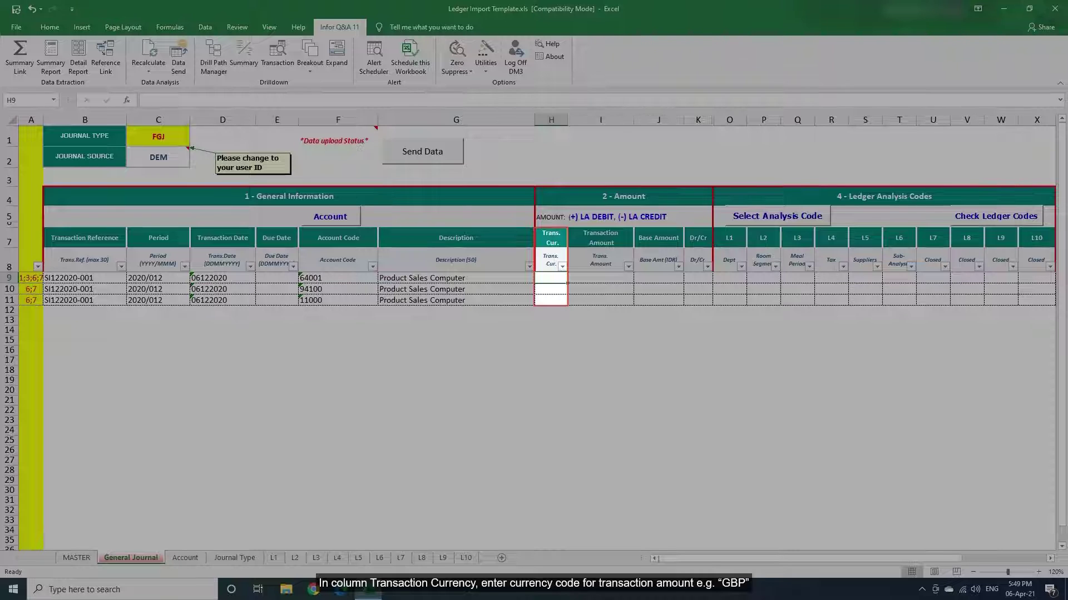
{"action": "type", "text": "GBP"}
{"action": "key", "text": "Return"}
{"action": "type", "text": "GBP"}
{"action": "key", "text": "Return"}
{"action": "type", "text": "GBP"}
{"action": "key", "text": "Return"}
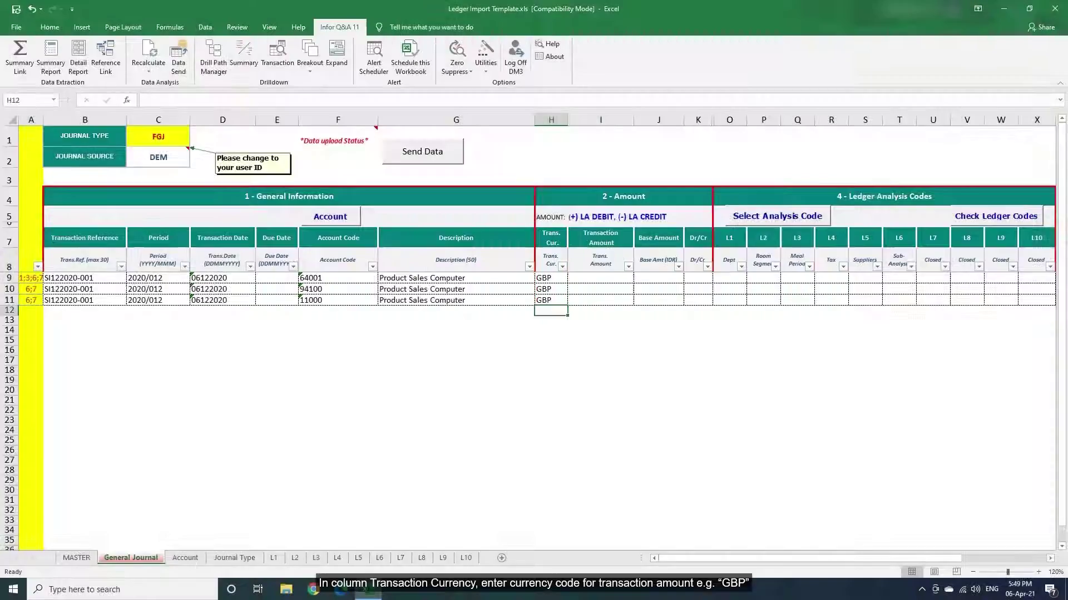
Step: Enter the transaction amounts 165, -15 and -150 for account codes 64001, 94100 and 11000 respectively
{"action": "left_click", "coordinate": [600, 278]}
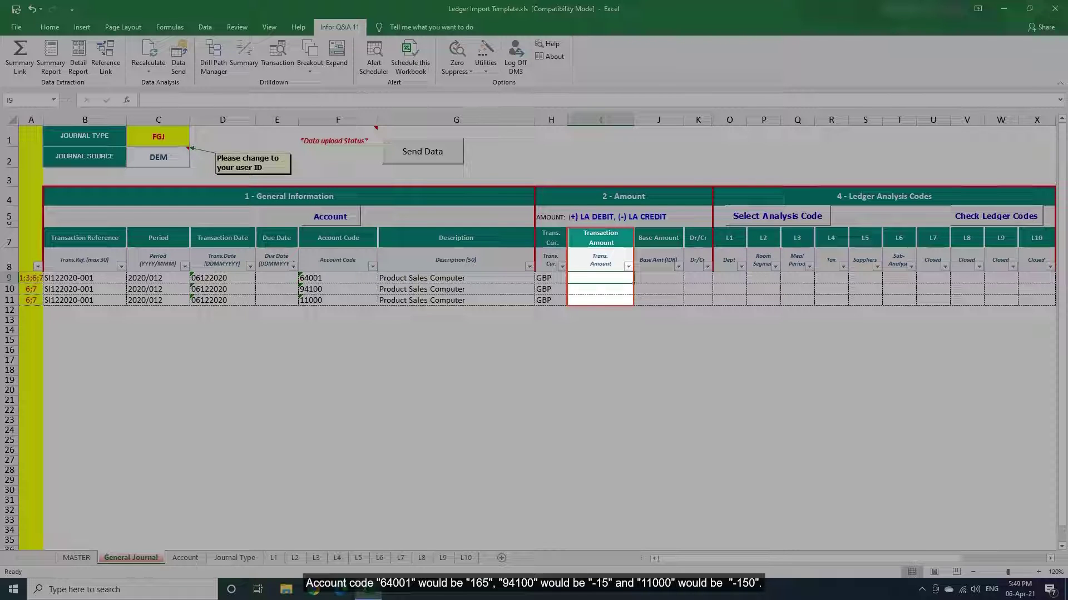
{"action": "type", "text": "165"}
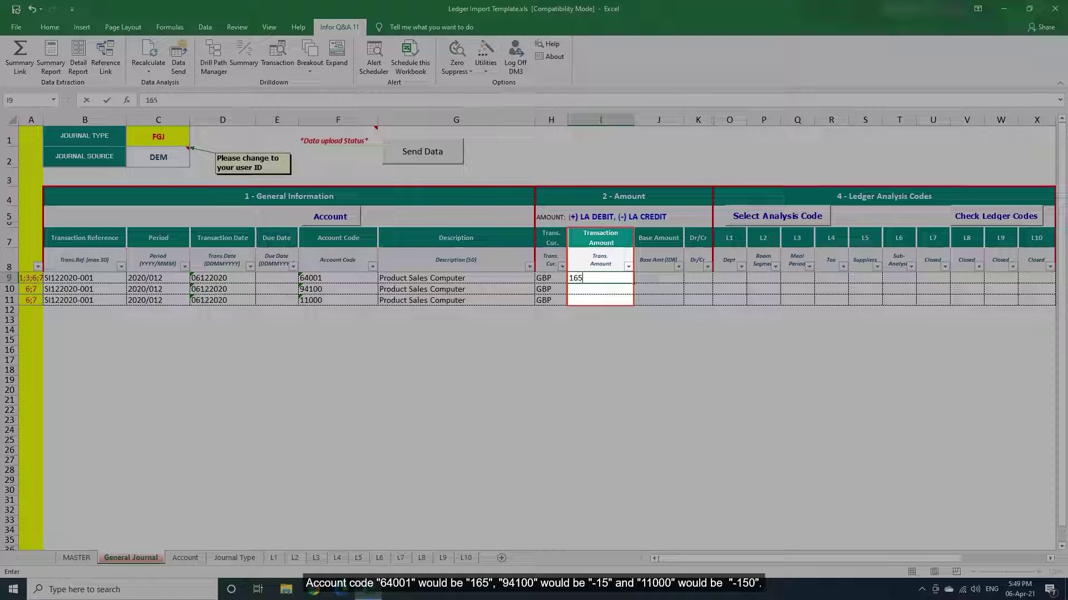
{"action": "key", "text": "Return"}
{"action": "type", "text": "-15"}
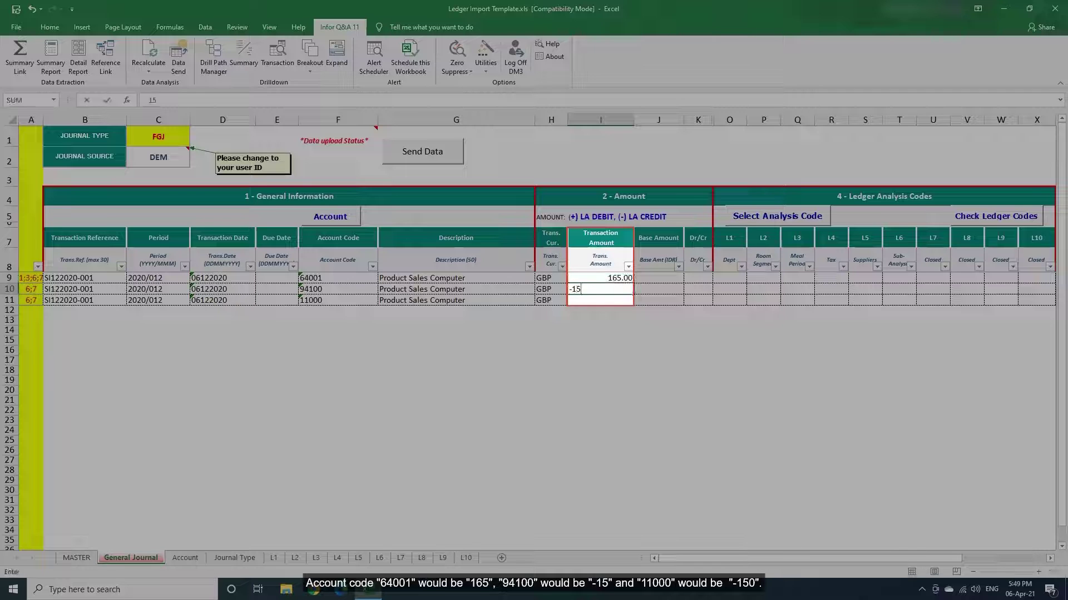
{"action": "key", "text": "Return"}
{"action": "type", "text": "-150"}
{"action": "key", "text": "Return"}
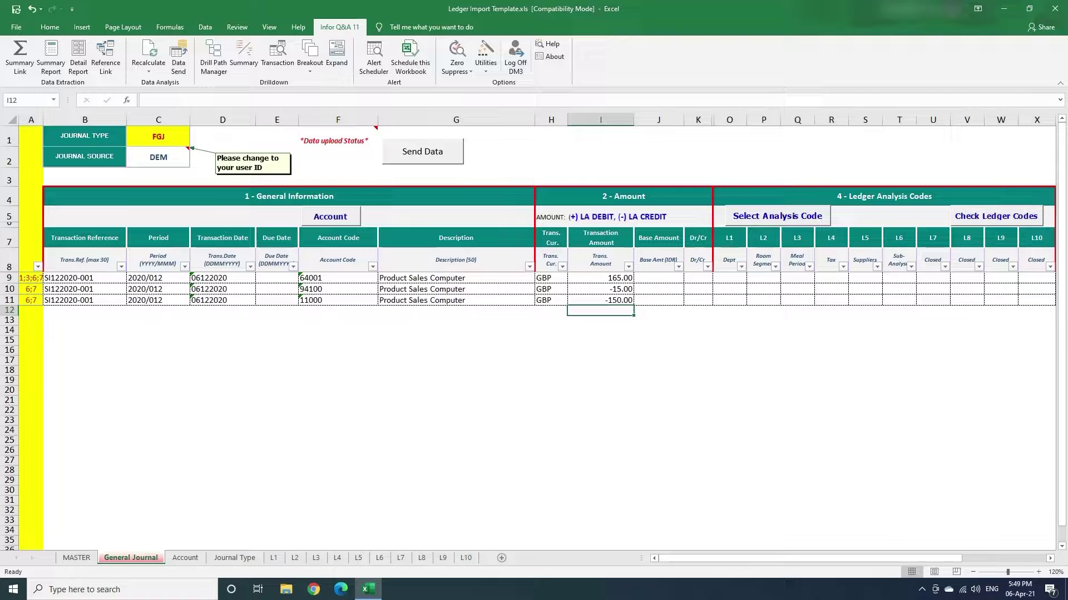
Step: Set the Dr/Cr marker to D for account 64001 and to C for accounts 94100 and 11000
{"action": "left_click", "coordinate": [697, 277]}
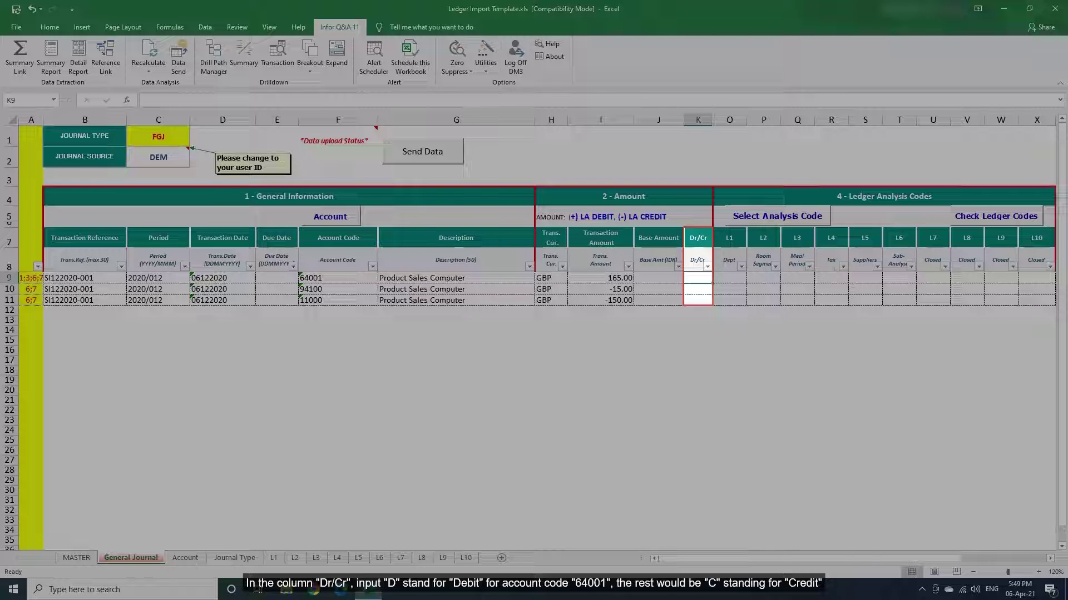
{"action": "type", "text": "D"}
{"action": "key", "text": "Return"}
{"action": "type", "text": "C"}
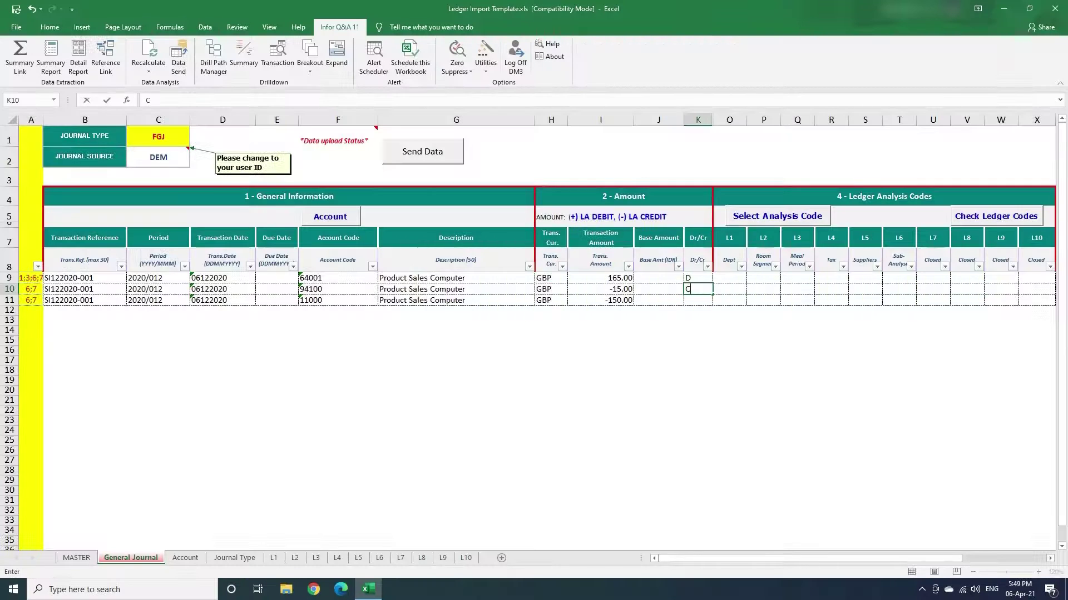
{"action": "key", "text": "Return"}
{"action": "type", "text": "C"}
{"action": "key", "text": "Return"}
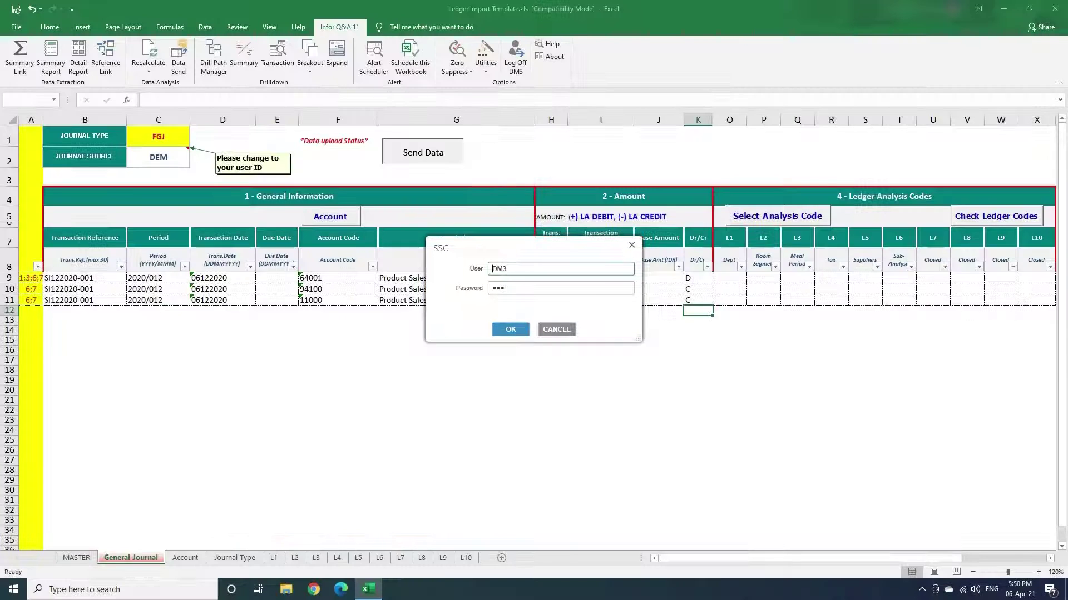
Step: Confirm the SSC login to submit the journal data to the ledger, and check the posting result in the Data upload Status cell
{"action": "key", "text": "Return"}
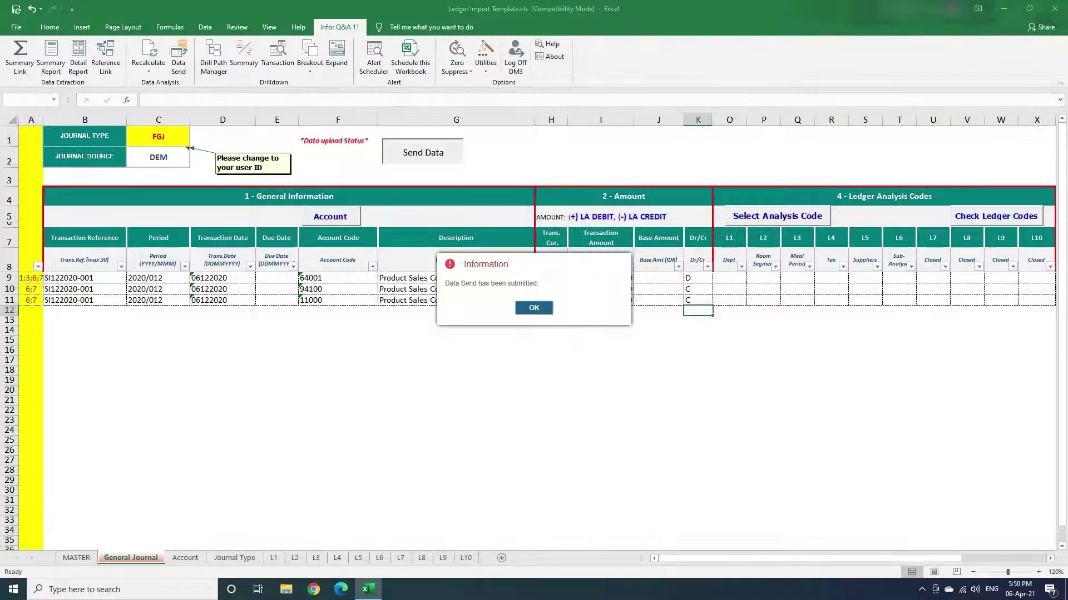
{"action": "key", "text": "Return"}
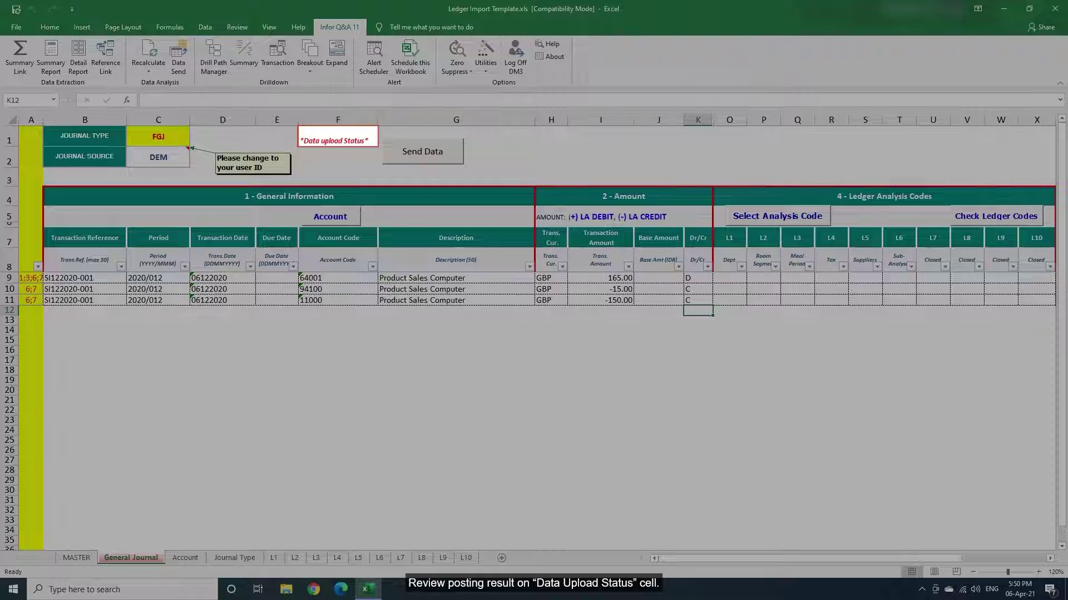
{"action": "left_click", "coordinate": [338, 136]}
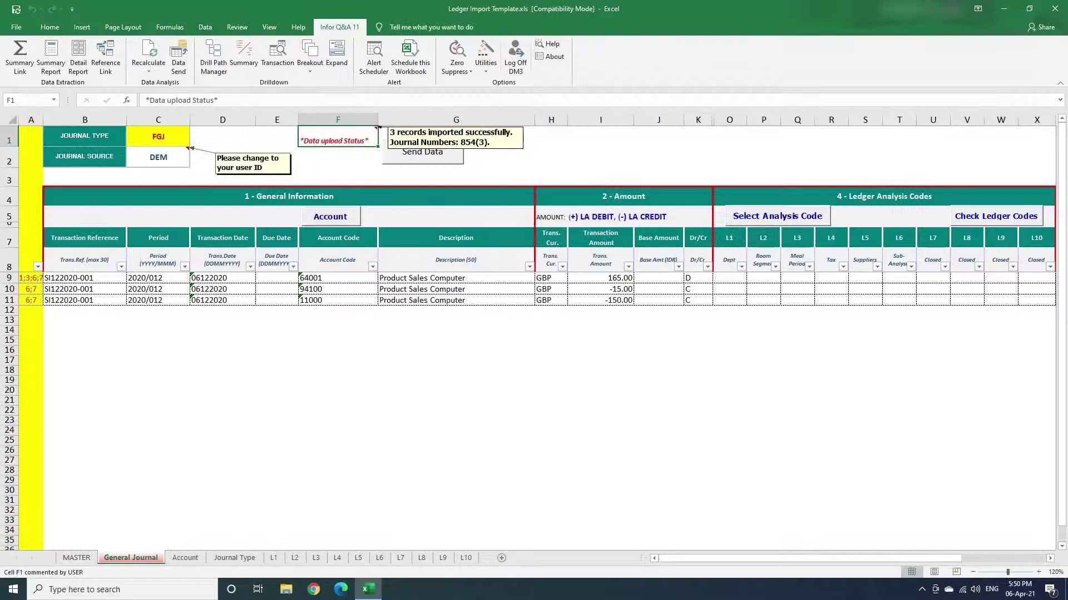
Step: Select the account code cell of the second journal line on row 10
{"action": "left_click", "coordinate": [455, 320]}
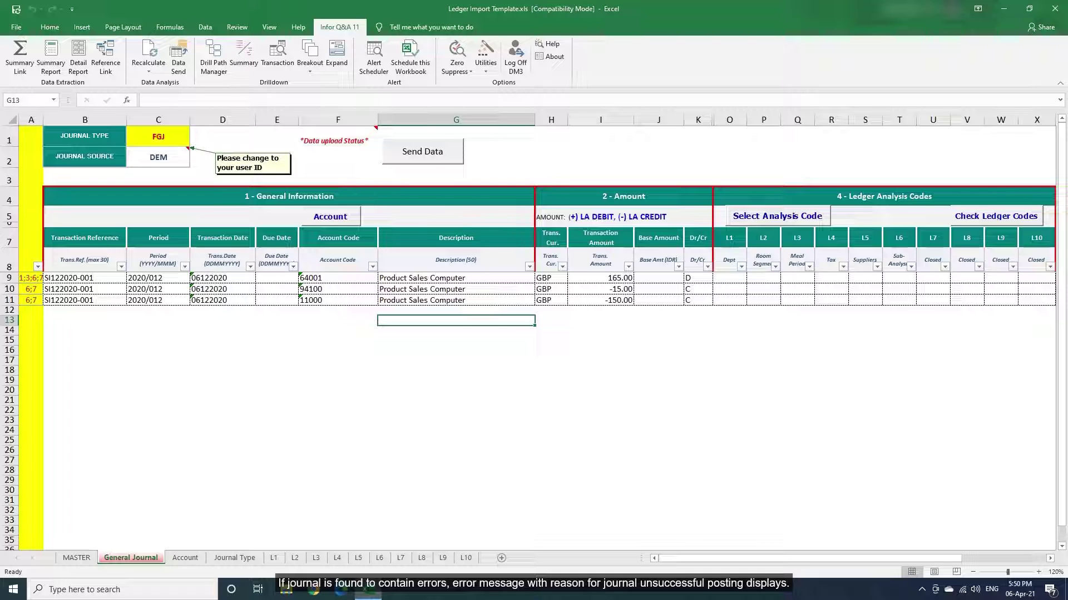
{"action": "left_click", "coordinate": [338, 290]}
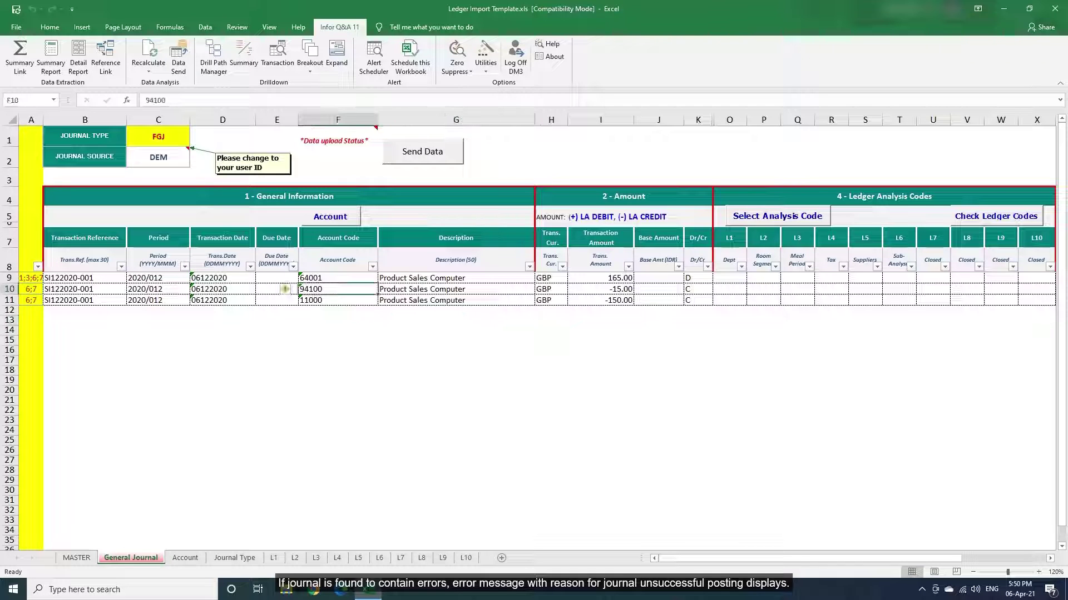